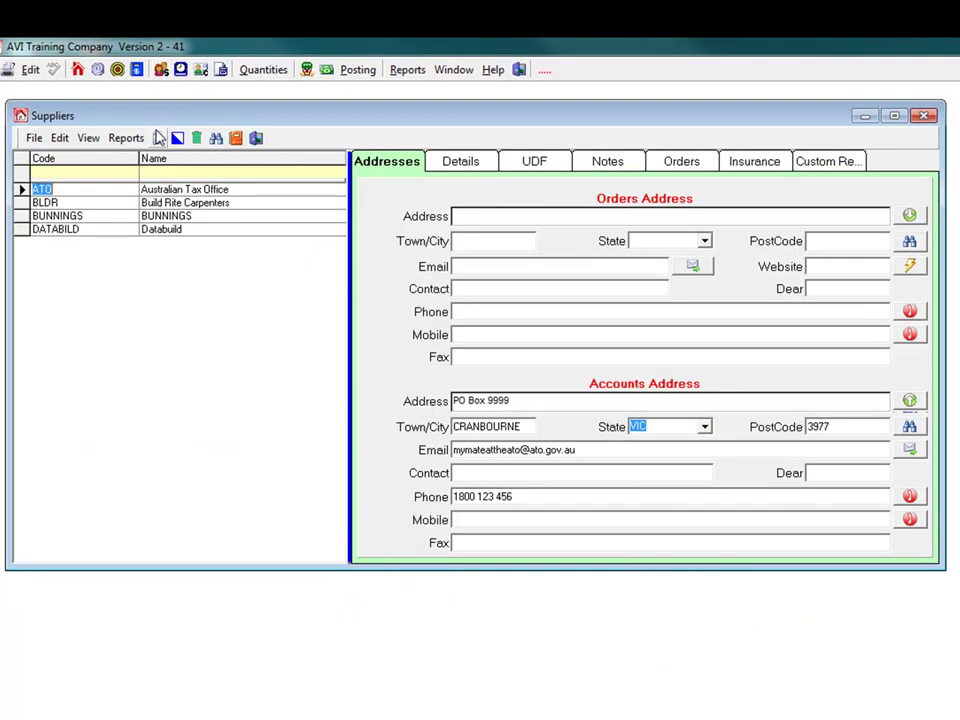
- Review the existing suppliers Build Rite Carpenters, BUNNINGS, Databuild and Australian Tax Office
click(152, 204)
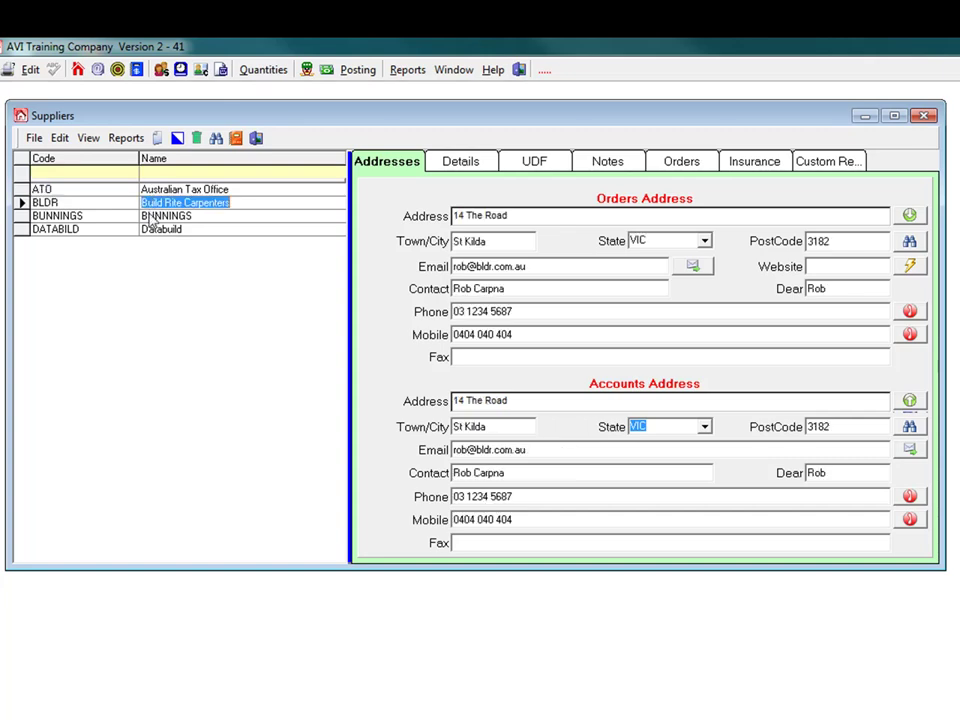
click(152, 217)
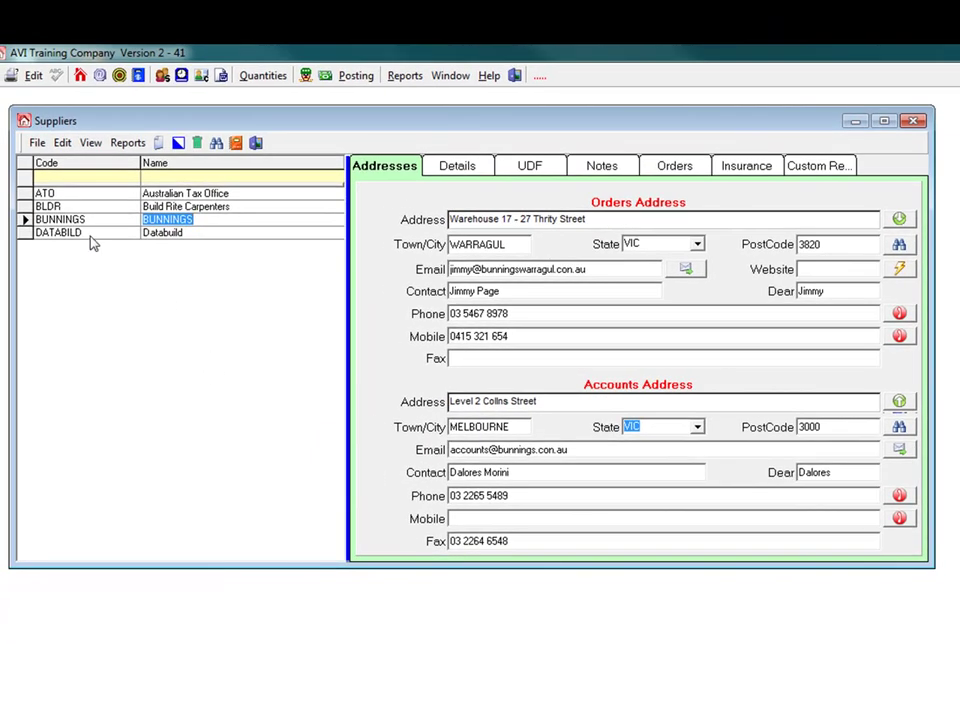
click(89, 233)
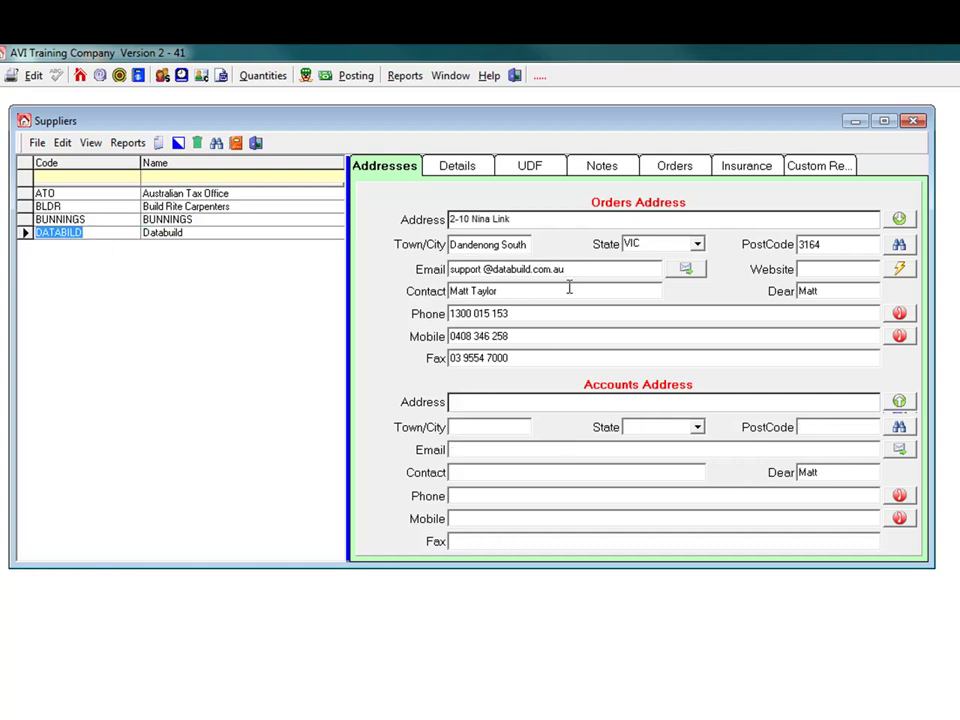
click(164, 195)
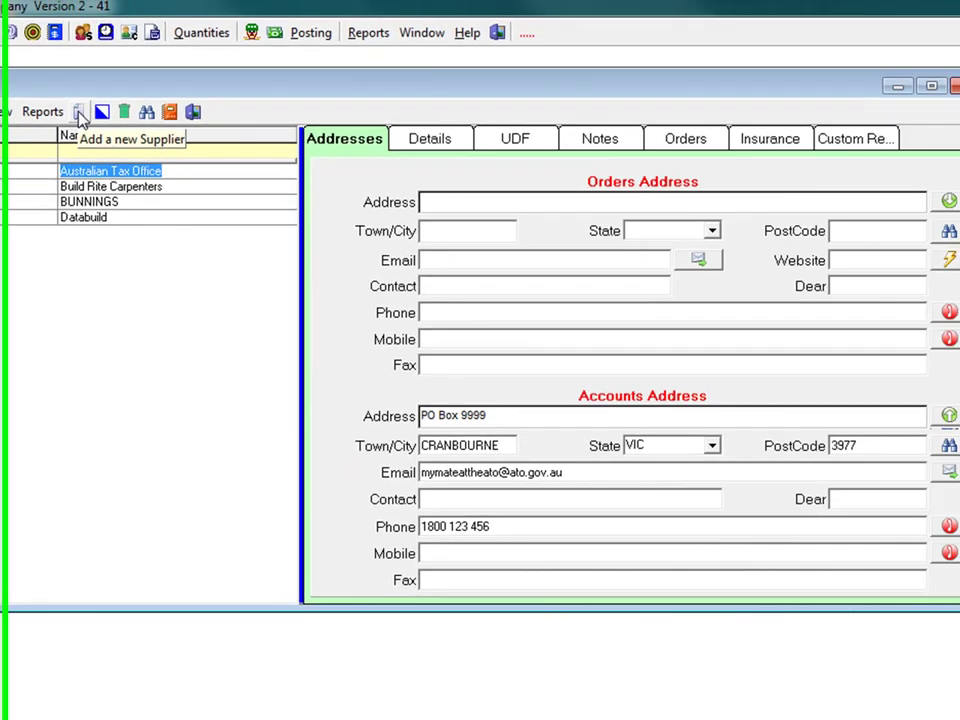
- Create a new supplier with code ANDER and name it ANDERSON TIMBER
click(241, 106)
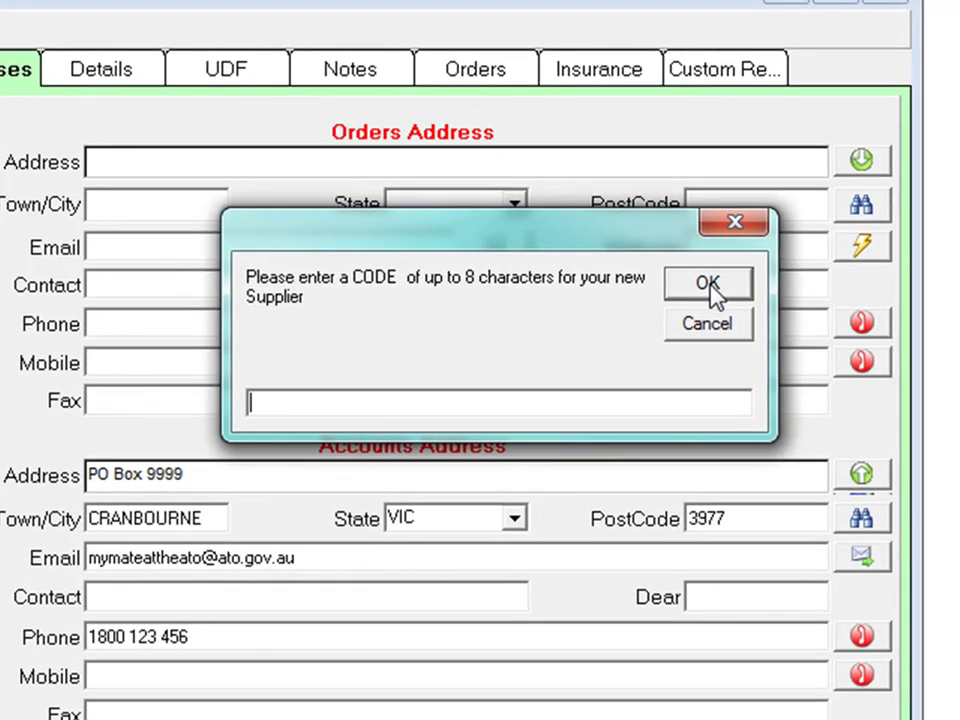
text(ANDE)
text(R)
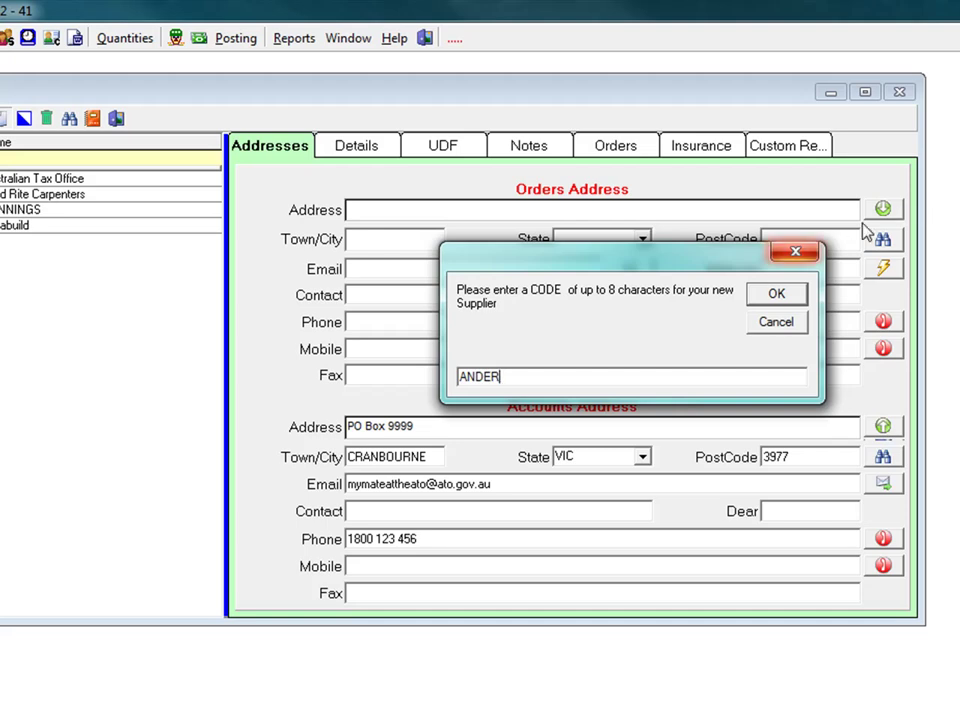
click(777, 294)
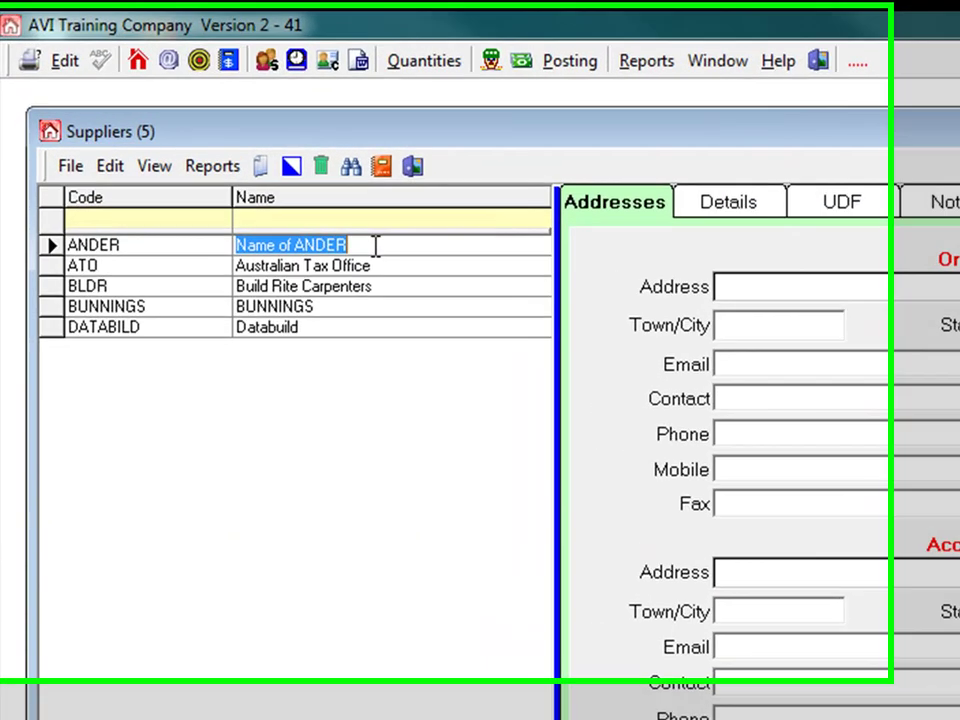
text(ANDE)
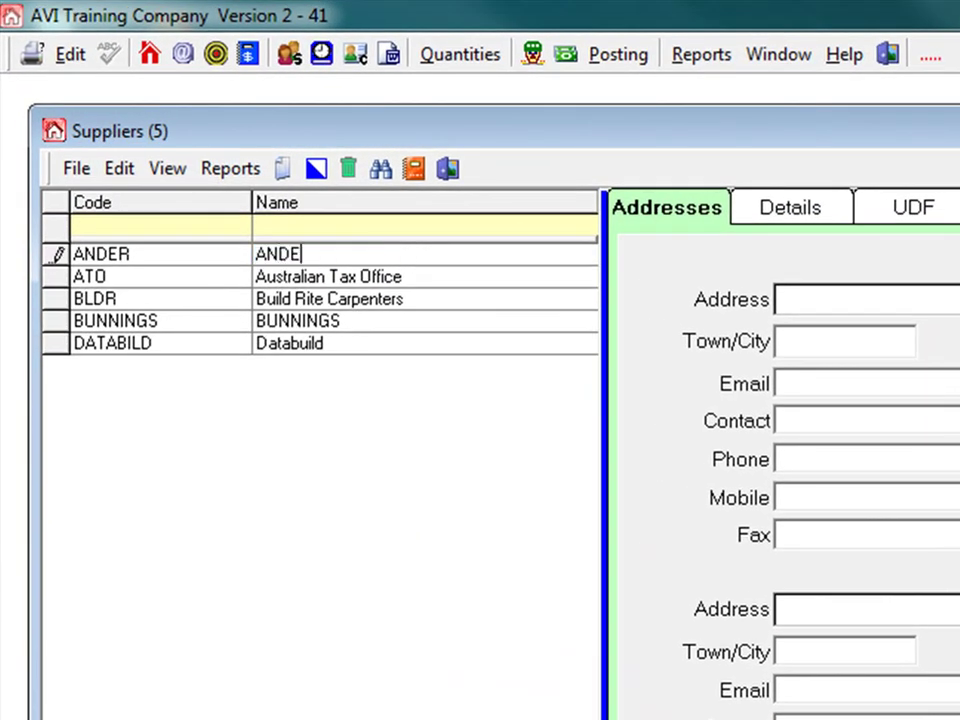
text(RSON TIMBER)
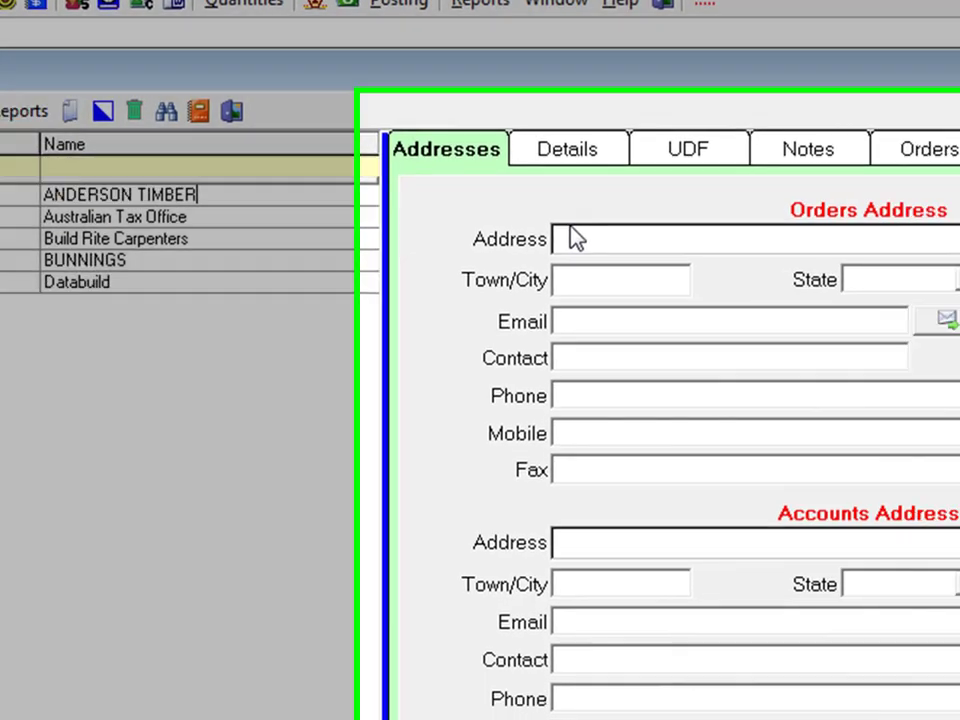
- Set the orders address to MAIN ROAD, MONBULK, VIC 3793 and enter the sales e-mail
click(811, 299)
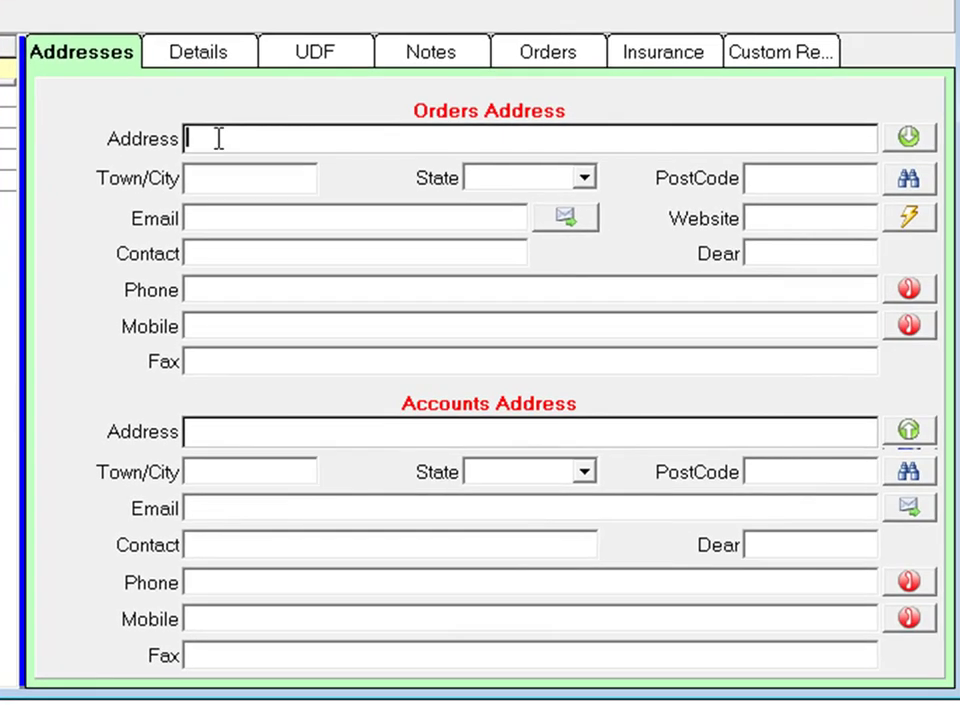
text(MAIN ROAD)
click(212, 177)
text(MQNBULK)
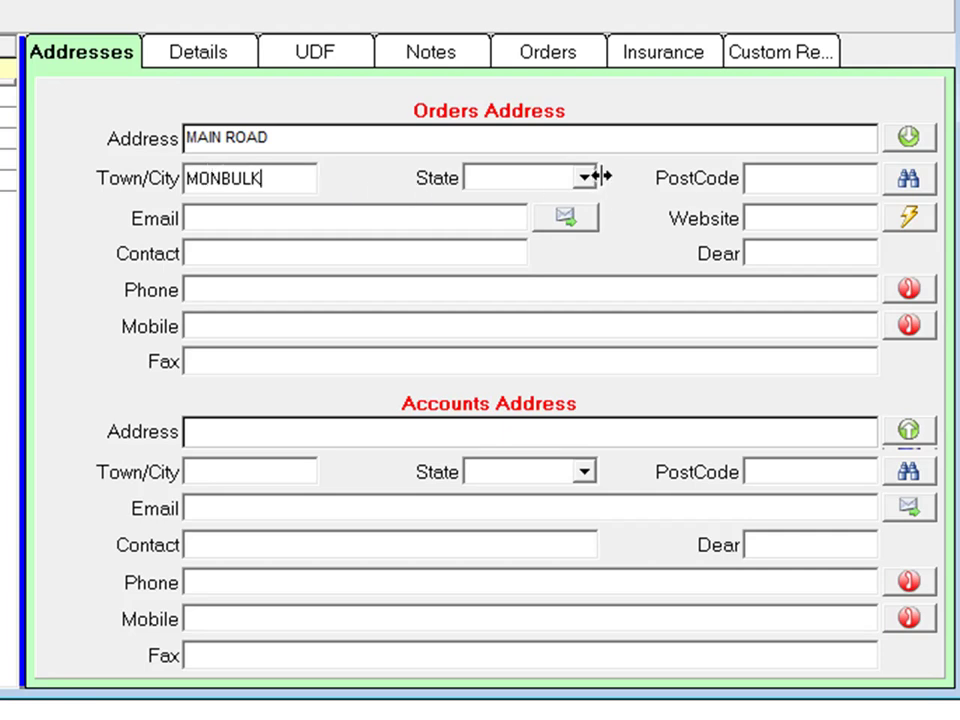
click(582, 178)
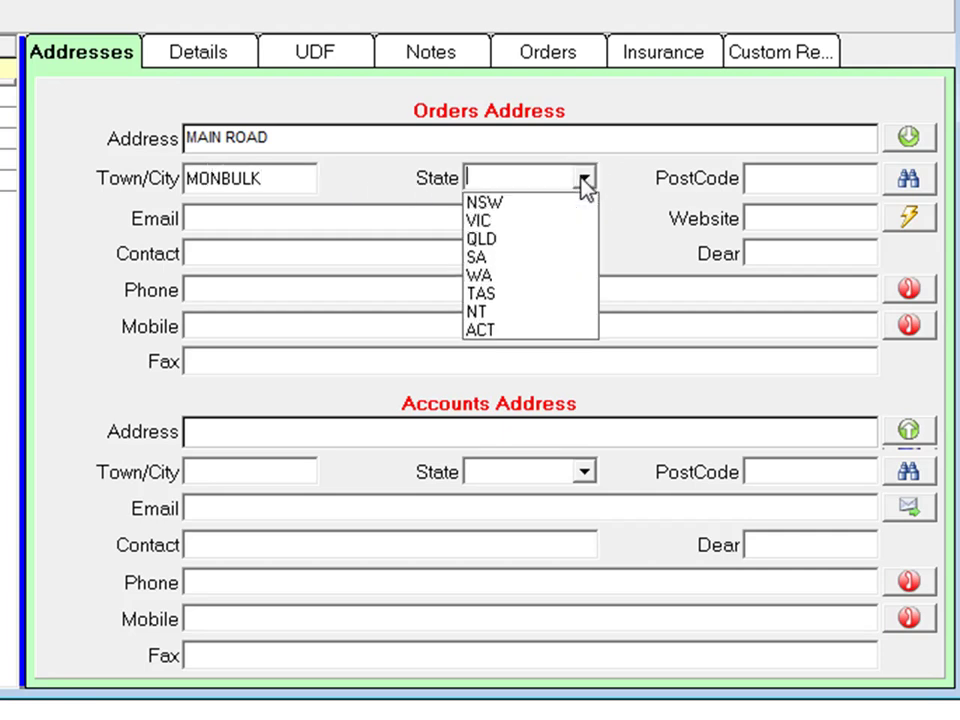
click(520, 224)
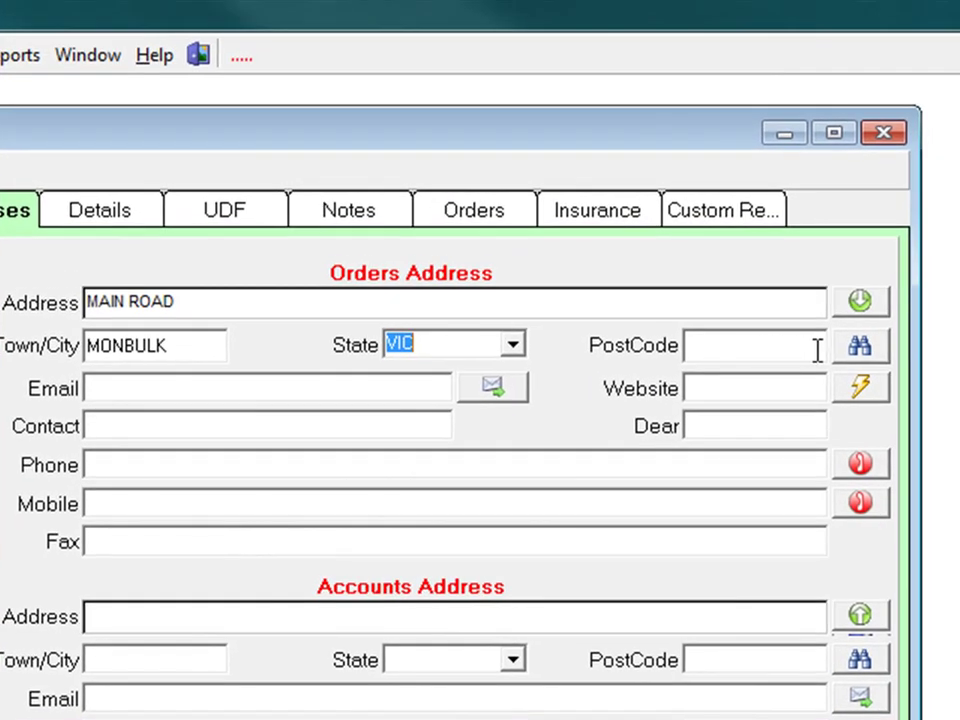
click(860, 346)
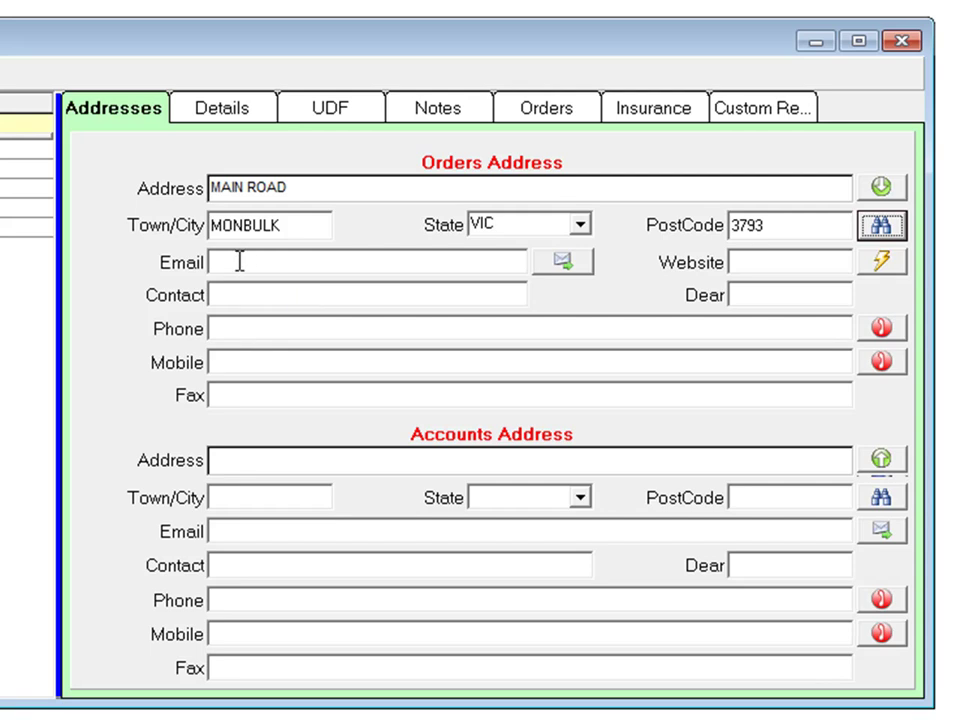
click(240, 262)
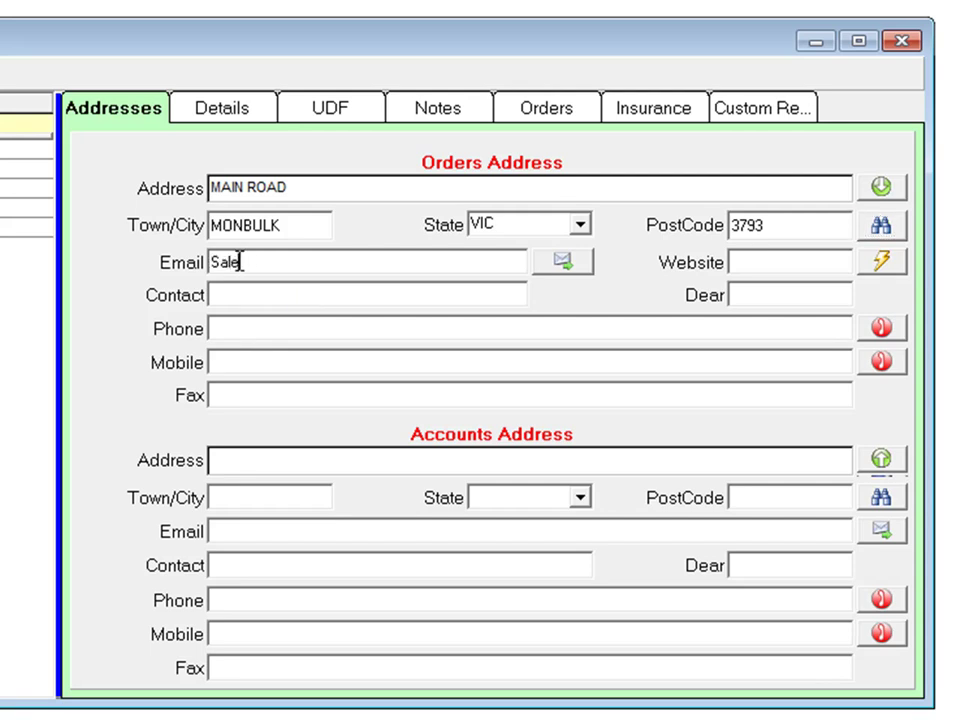
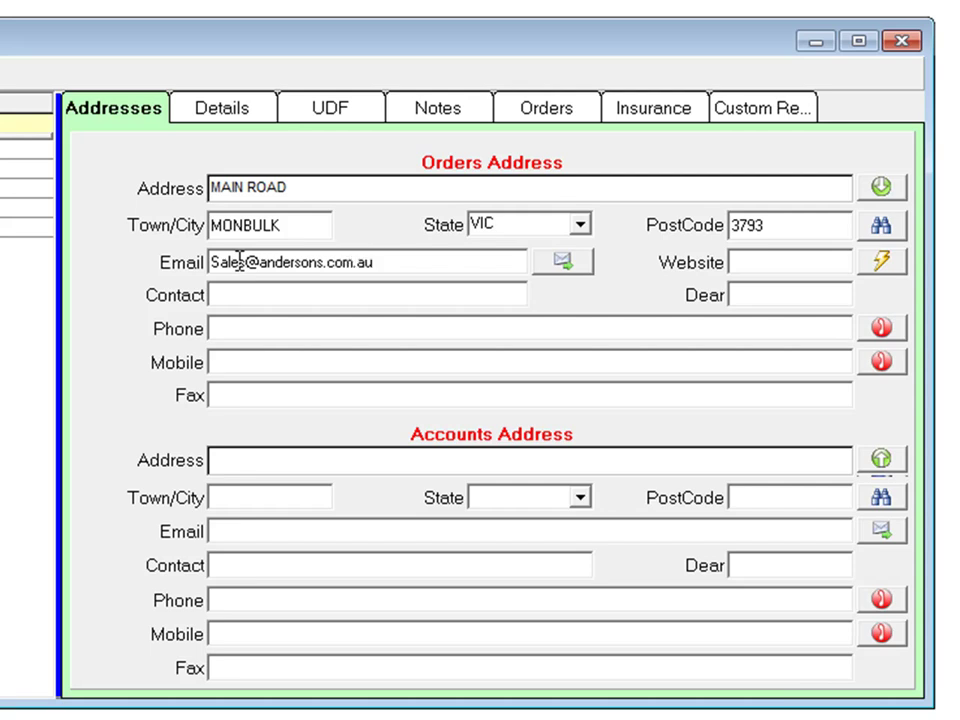
- Enter the orders contact's name and their phone, mobile and fax numbers
click(236, 292)
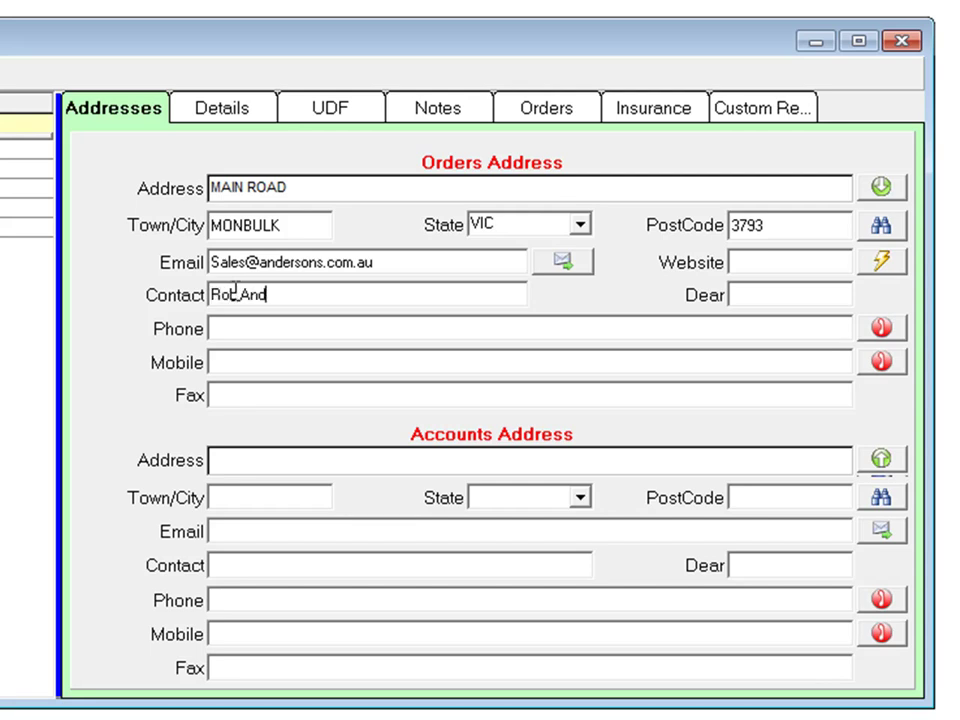
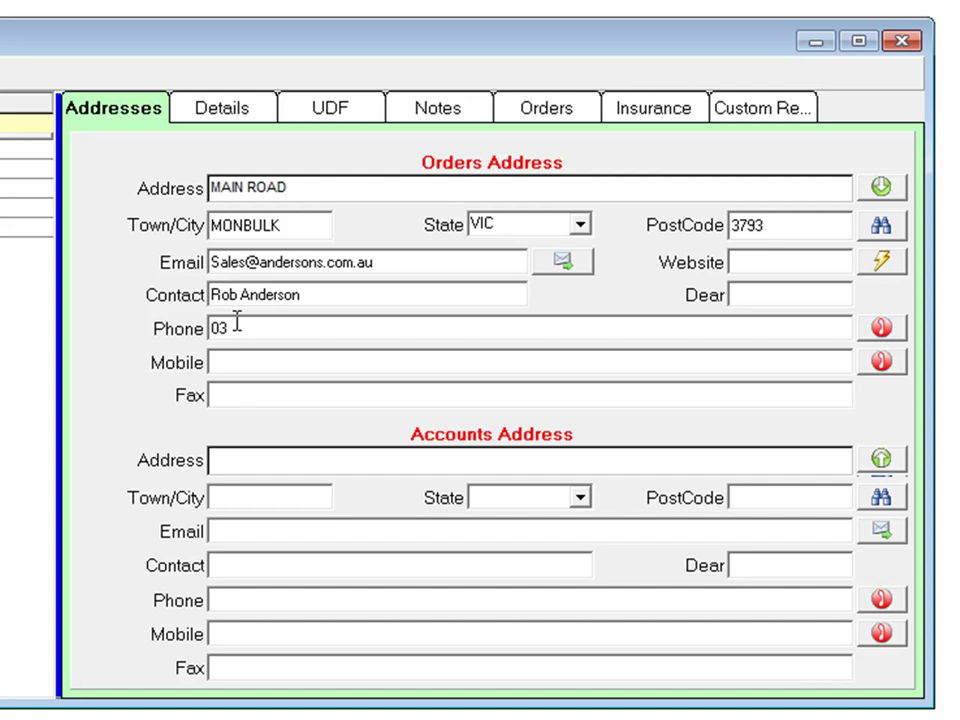
click(237, 320)
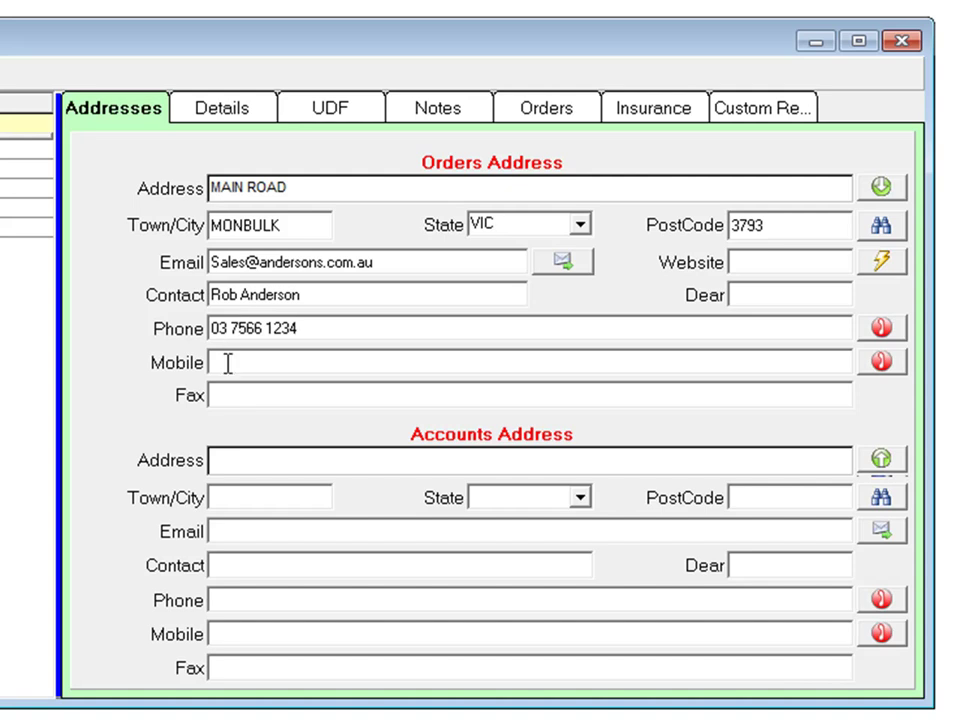
click(228, 364)
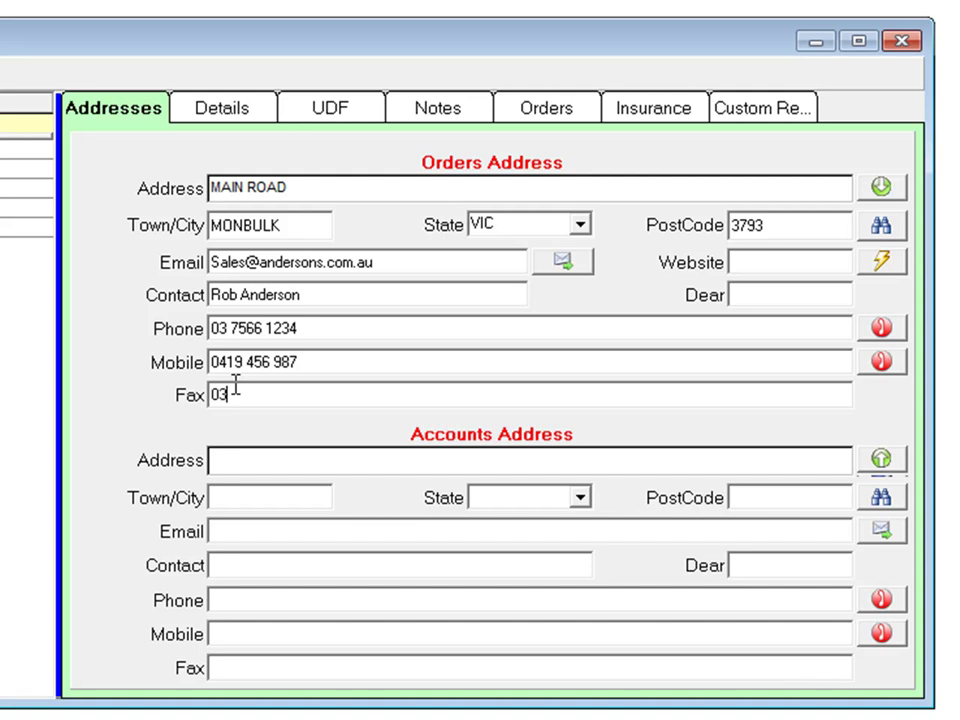
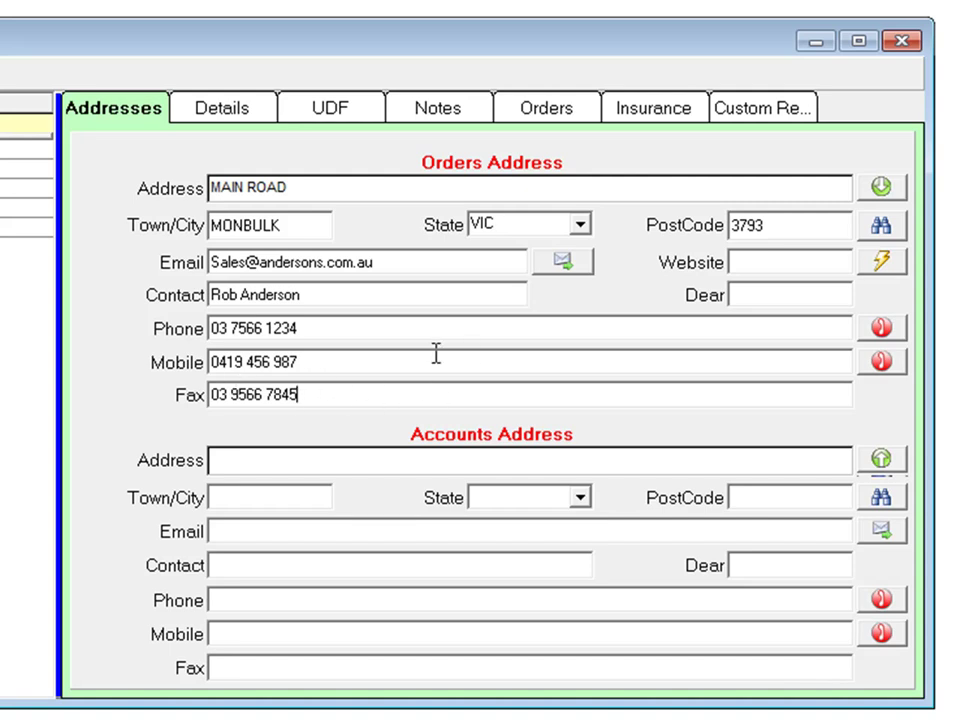
click(483, 360)
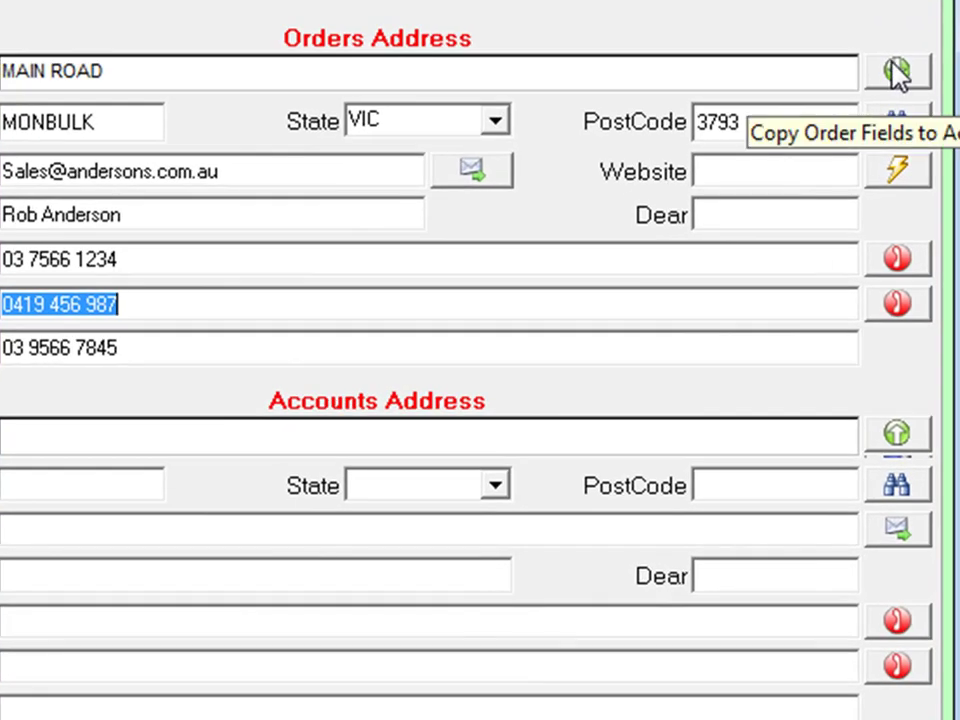
- Copy the orders address details into the accounts address, confirming the prompt
click(897, 72)
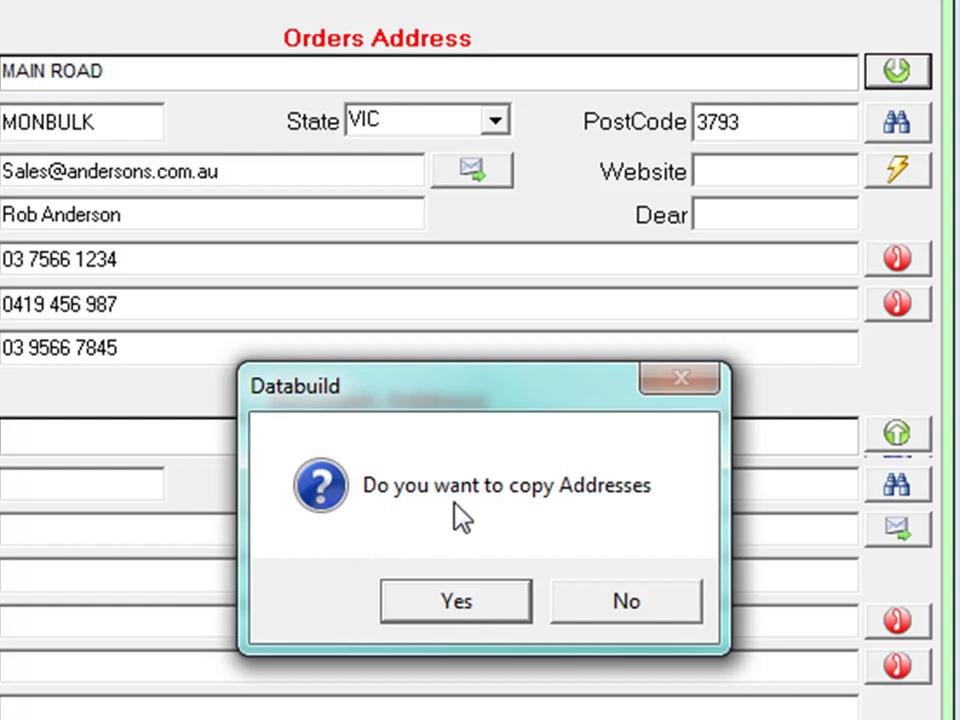
click(469, 615)
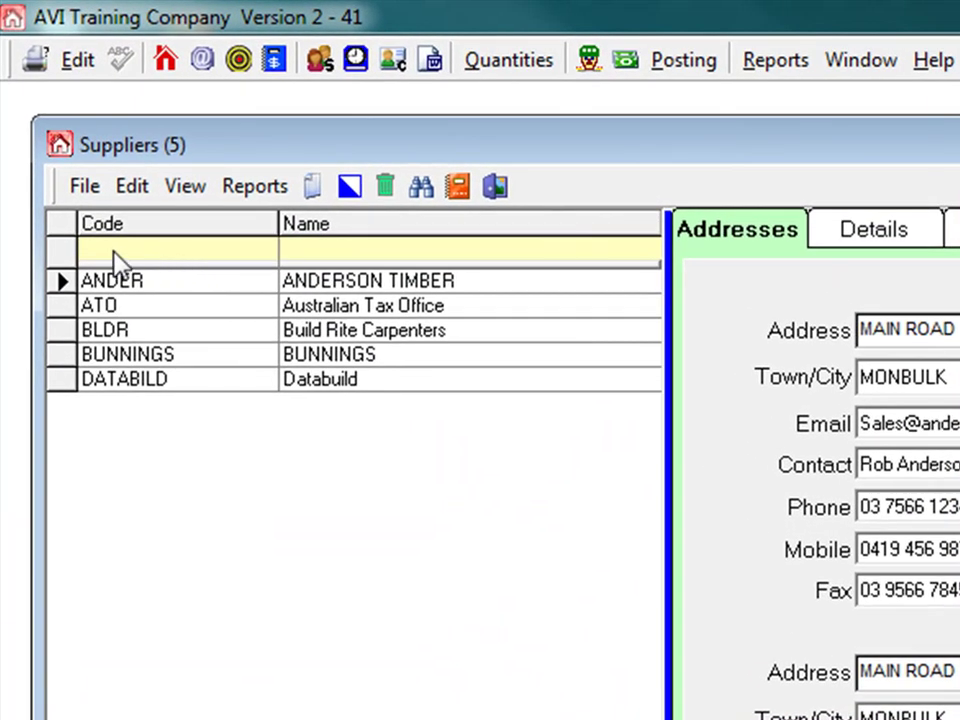
click(116, 250)
text(d)
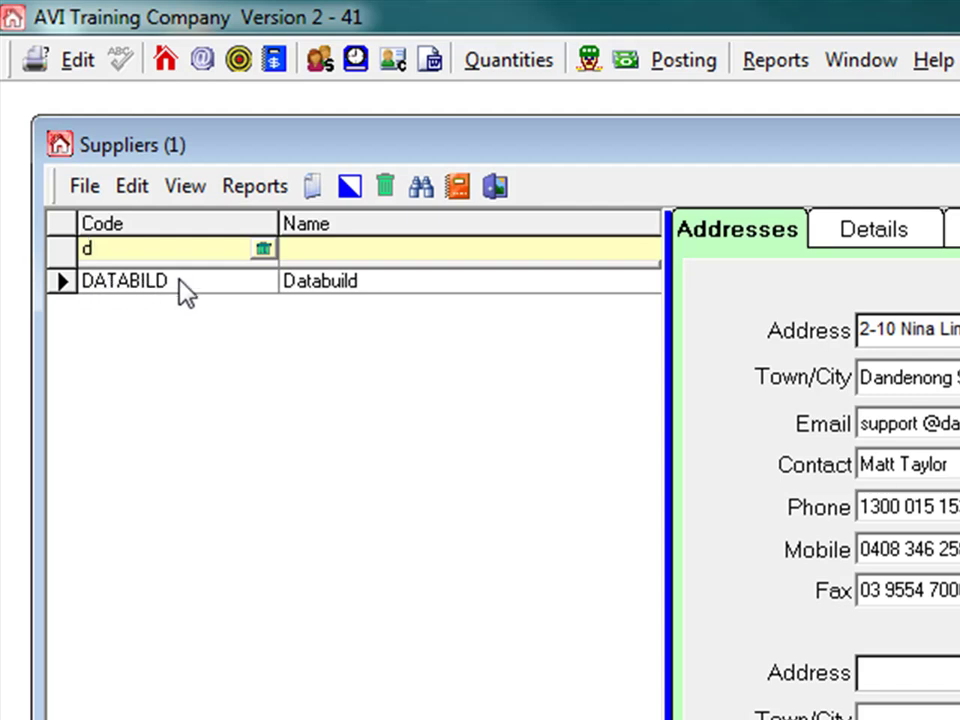
click(263, 248)
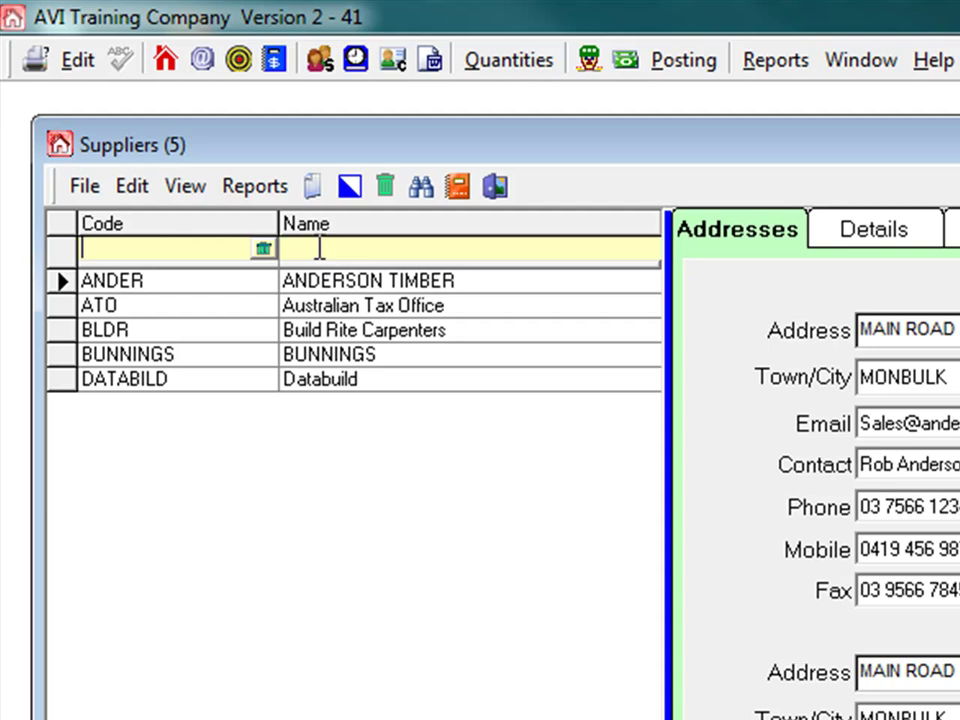
click(319, 248)
text(bun)
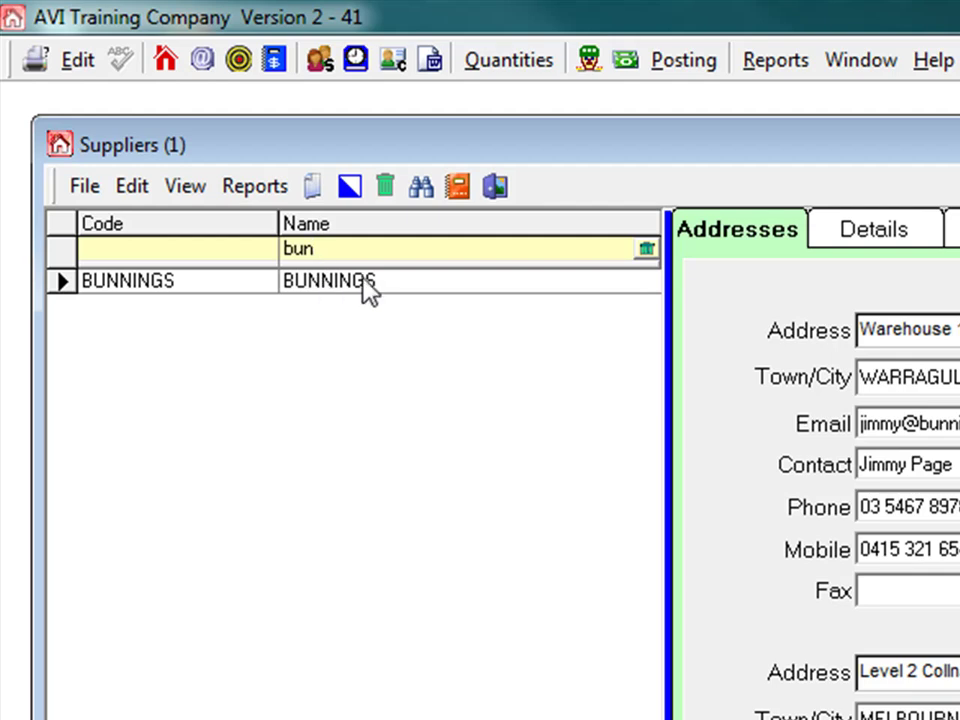
click(647, 250)
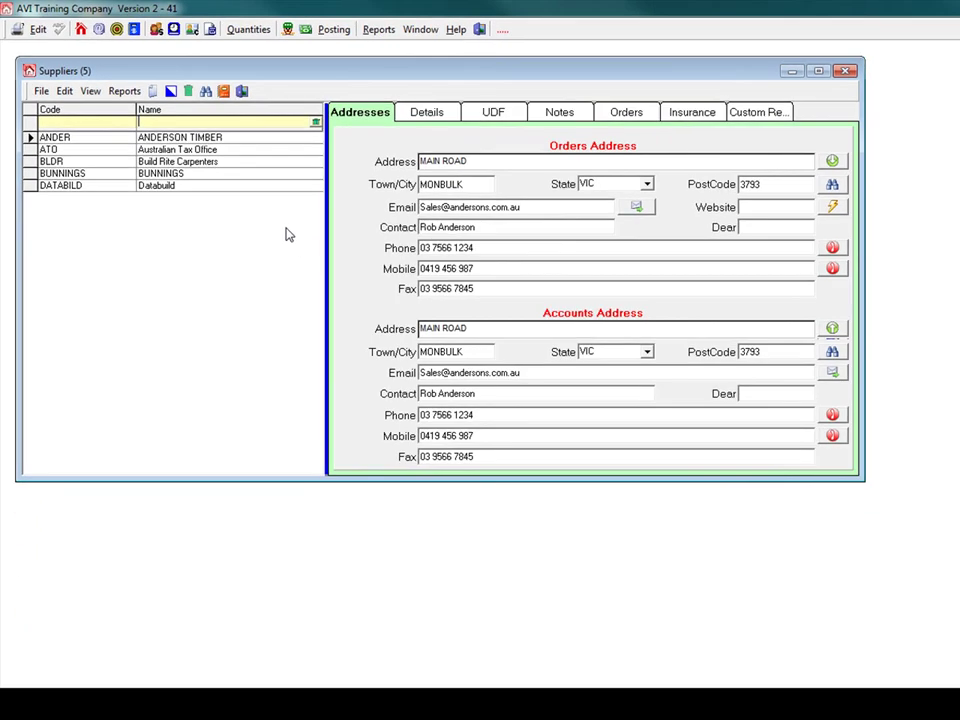
- Exit the Suppliers screen to return to the main Databuild window
click(243, 92)
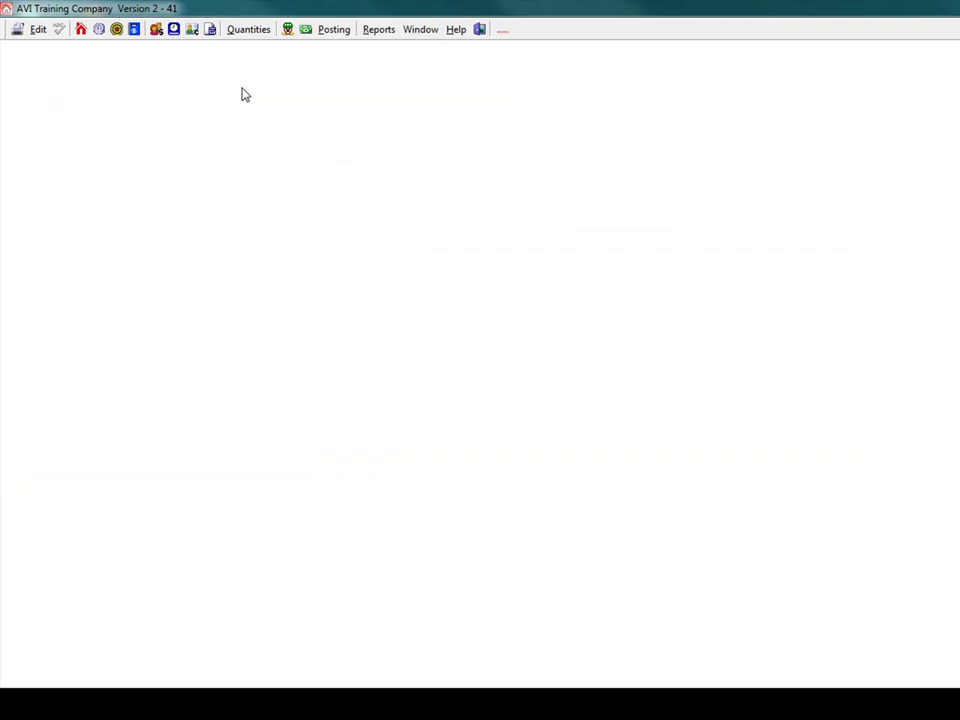